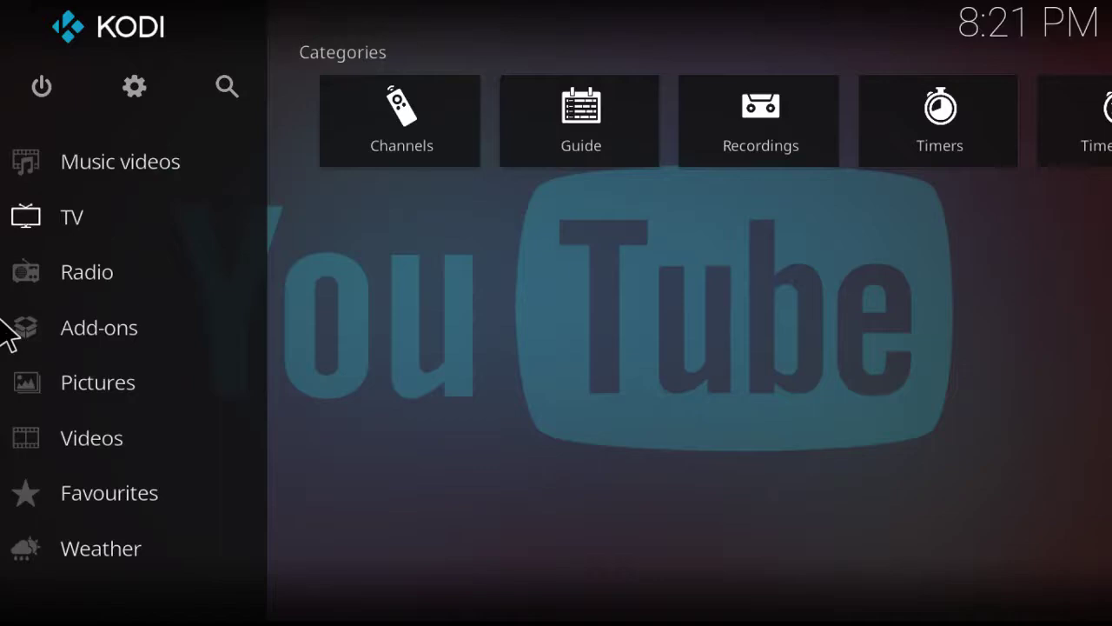
Step: Open the Universe tile under Video add-ons and go up to its category menu
{"action": "left_click", "coordinate": [97, 327]}
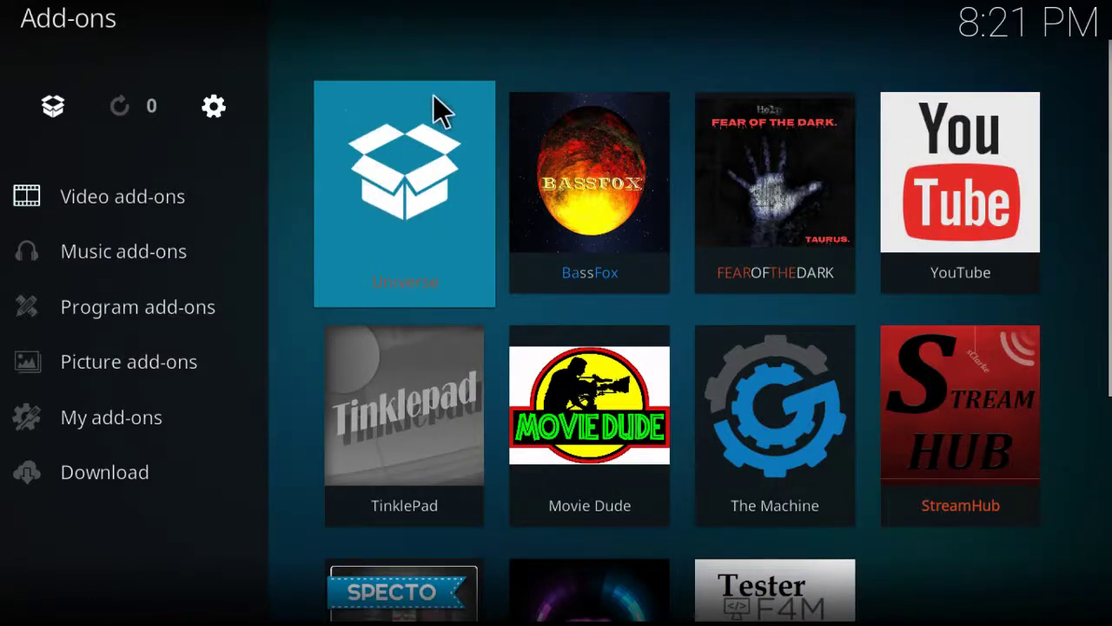
{"action": "left_click", "coordinate": [371, 144]}
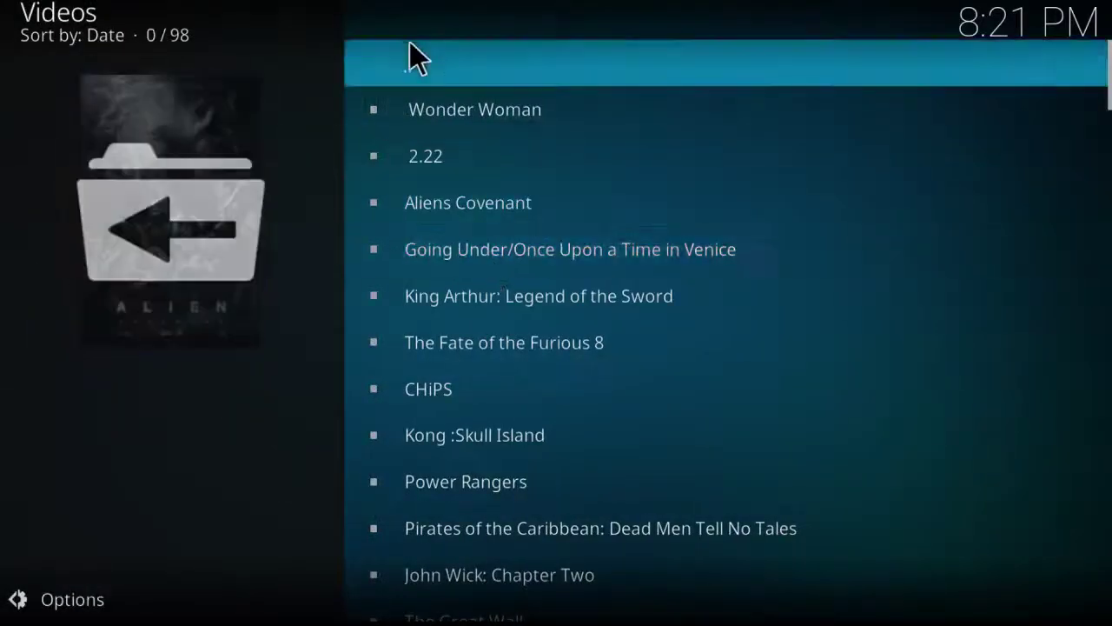
{"action": "left_click", "coordinate": [407, 70]}
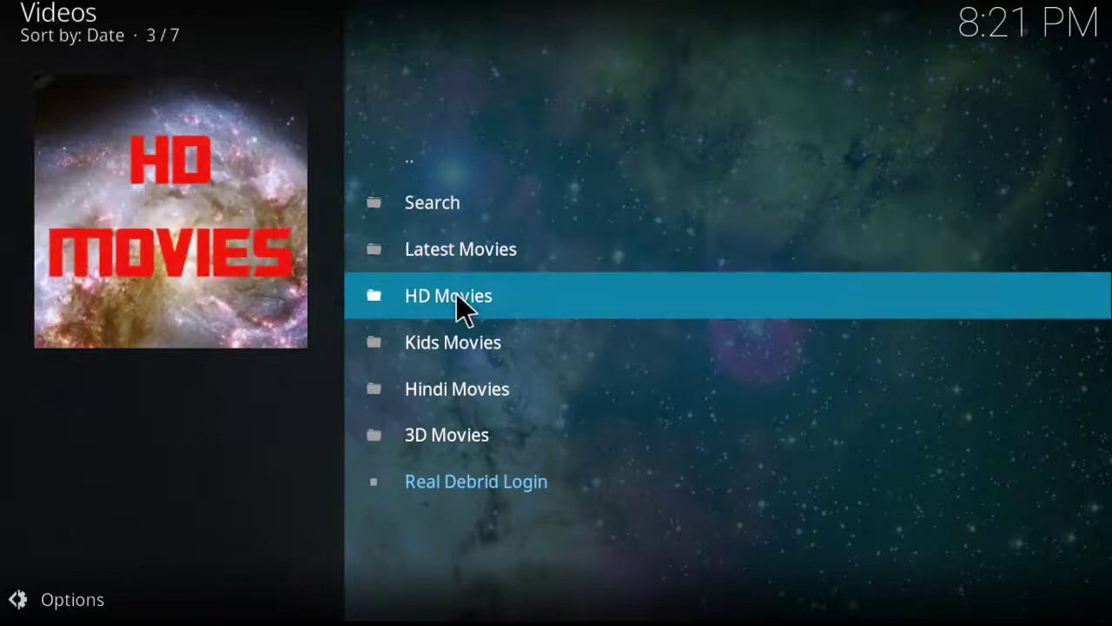
Step: Open Universe's HD Movies list and start playing CHiPS
{"action": "left_click", "coordinate": [457, 294]}
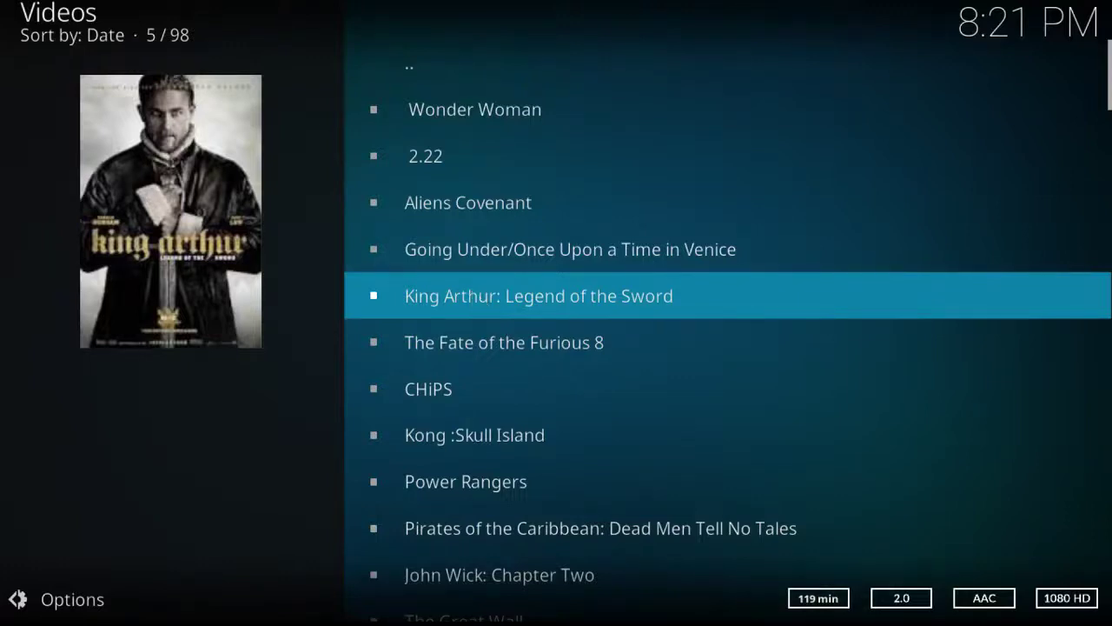
{"action": "scroll", "coordinate": [447, 368], "scroll_direction": "down", "scroll_amount": 13}
{"action": "scroll", "coordinate": [447, 186], "scroll_direction": "up", "scroll_amount": 15}
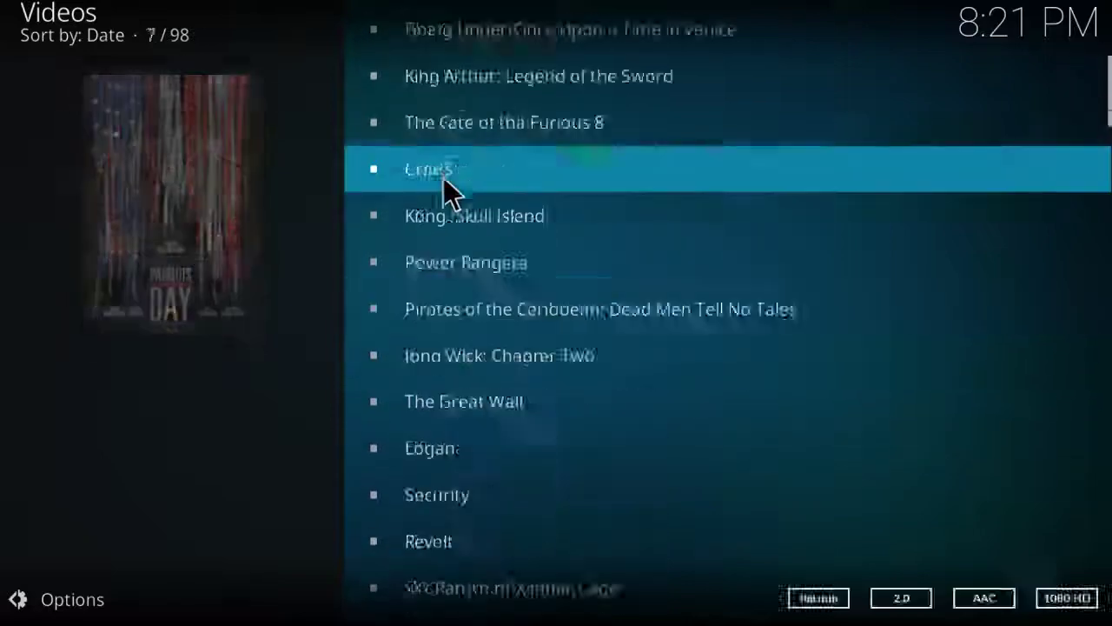
{"action": "scroll", "coordinate": [458, 300], "scroll_direction": "down", "scroll_amount": 20}
{"action": "scroll", "coordinate": [472, 322], "scroll_direction": "up", "scroll_amount": 20}
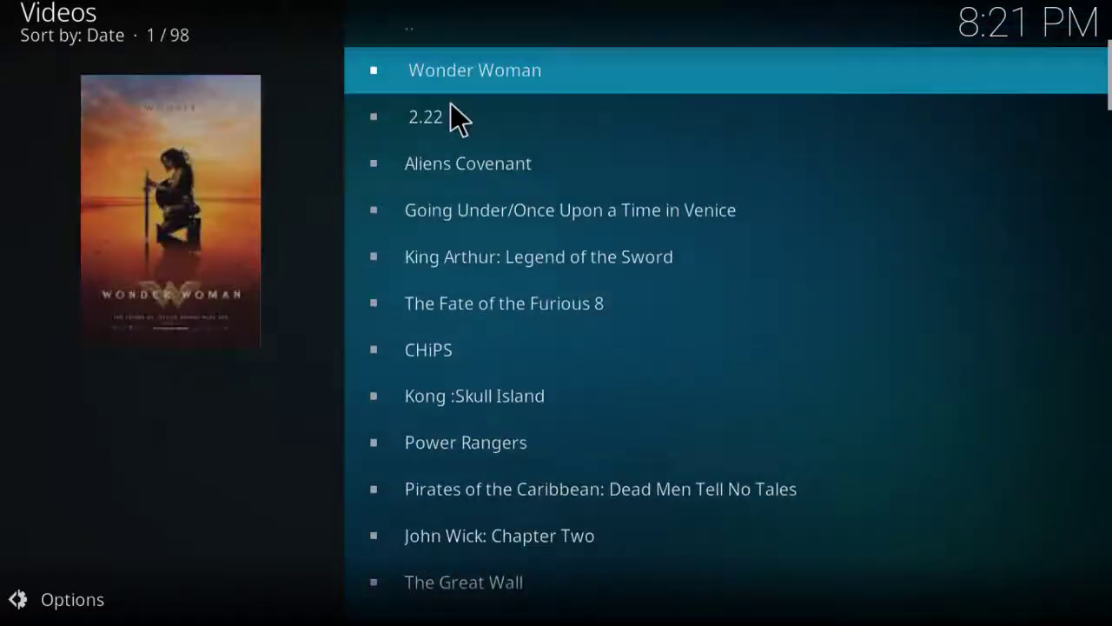
{"action": "key", "text": "Down"}
{"action": "key", "text": "Down"}
{"action": "key", "text": "Down"}
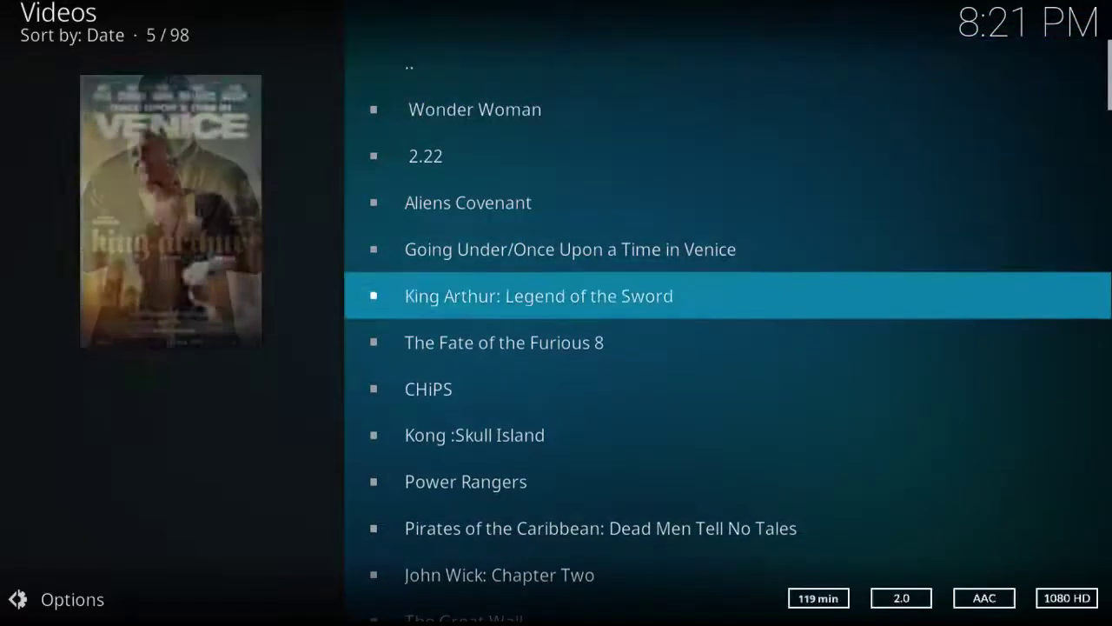
{"action": "key", "text": "Return"}
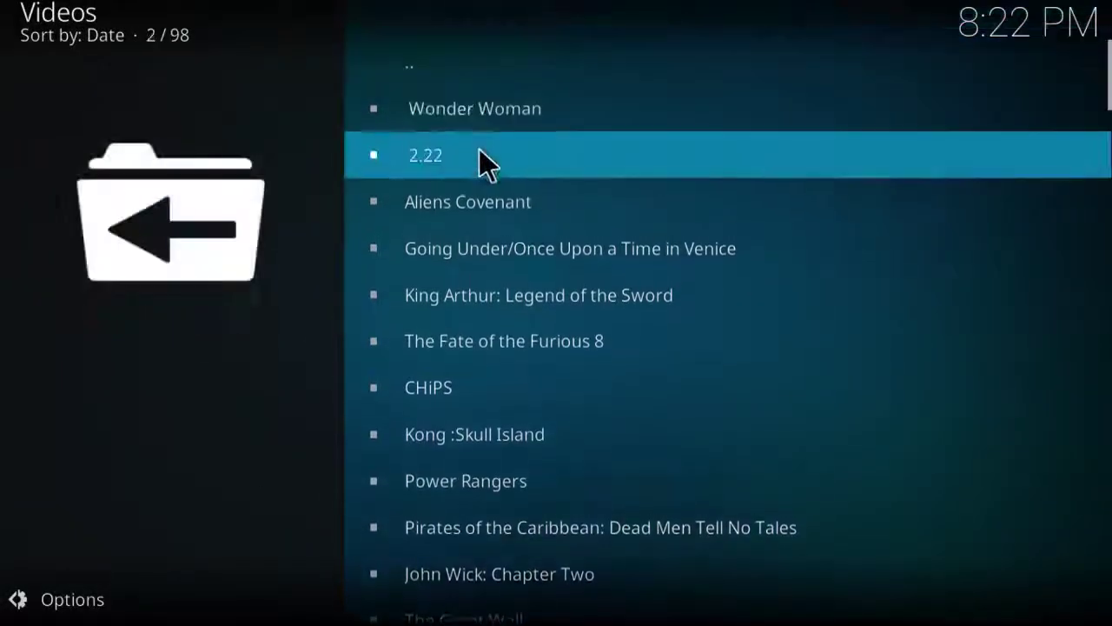
Step: Move to Logan in the HD Movies list and try playing it
{"action": "key", "text": "Down"}
{"action": "key", "text": "Down"}
{"action": "key", "text": "Down"}
{"action": "key", "text": "Down"}
{"action": "key", "text": "Down"}
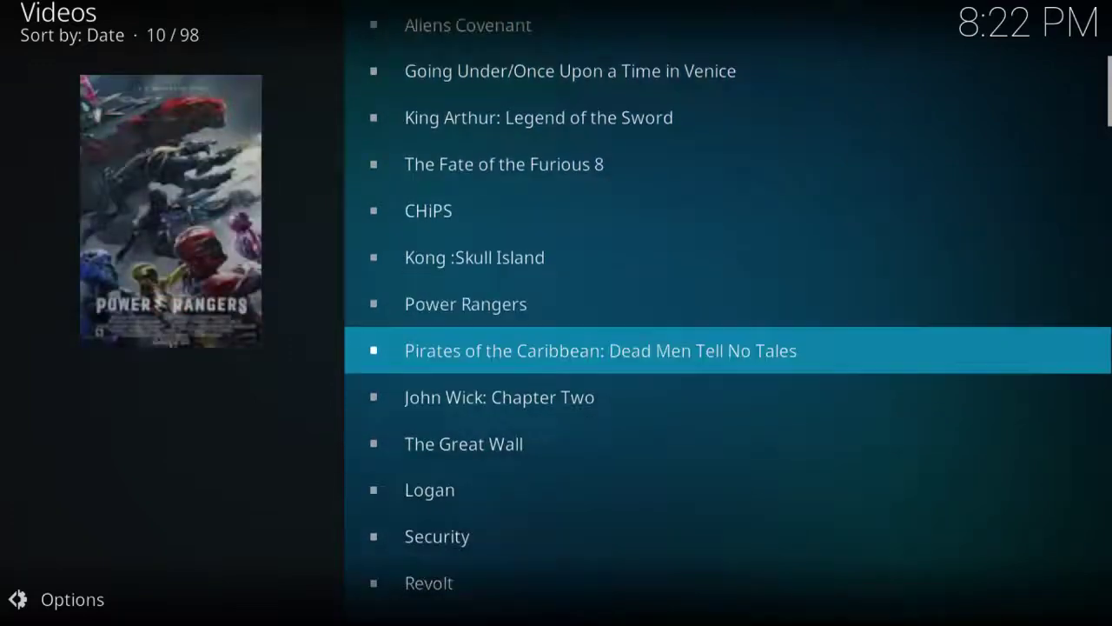
{"action": "key", "text": "Down"}
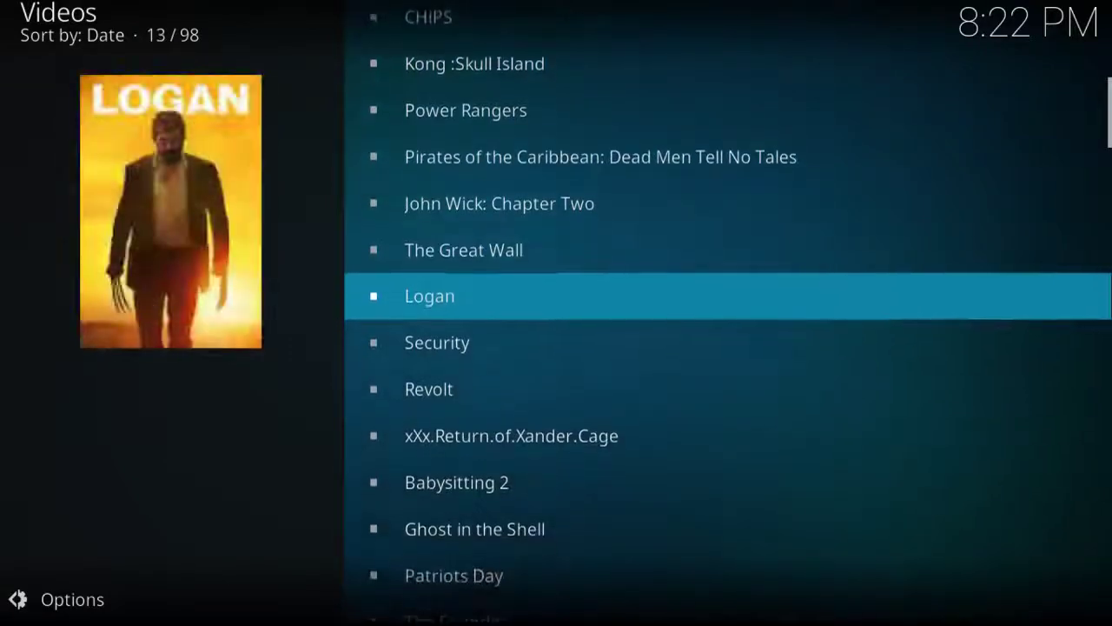
{"action": "key", "text": "Up"}
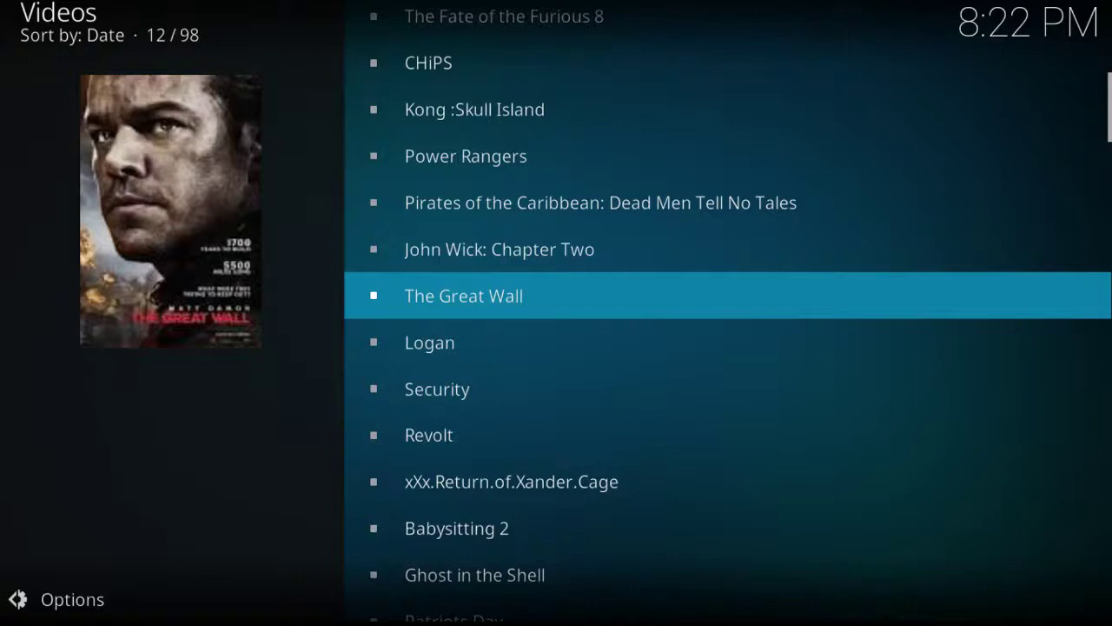
{"action": "key", "text": "Down"}
{"action": "key", "text": "Return"}
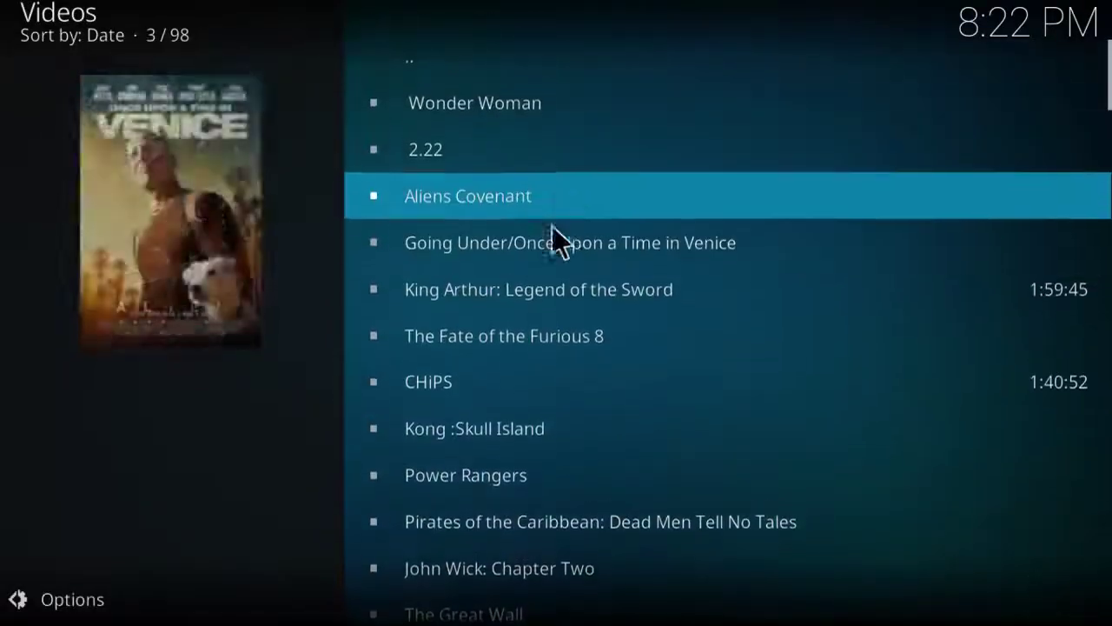
Step: Return to the home screen and start adding a new source in the File manager
{"action": "key", "text": "BackSpace"}
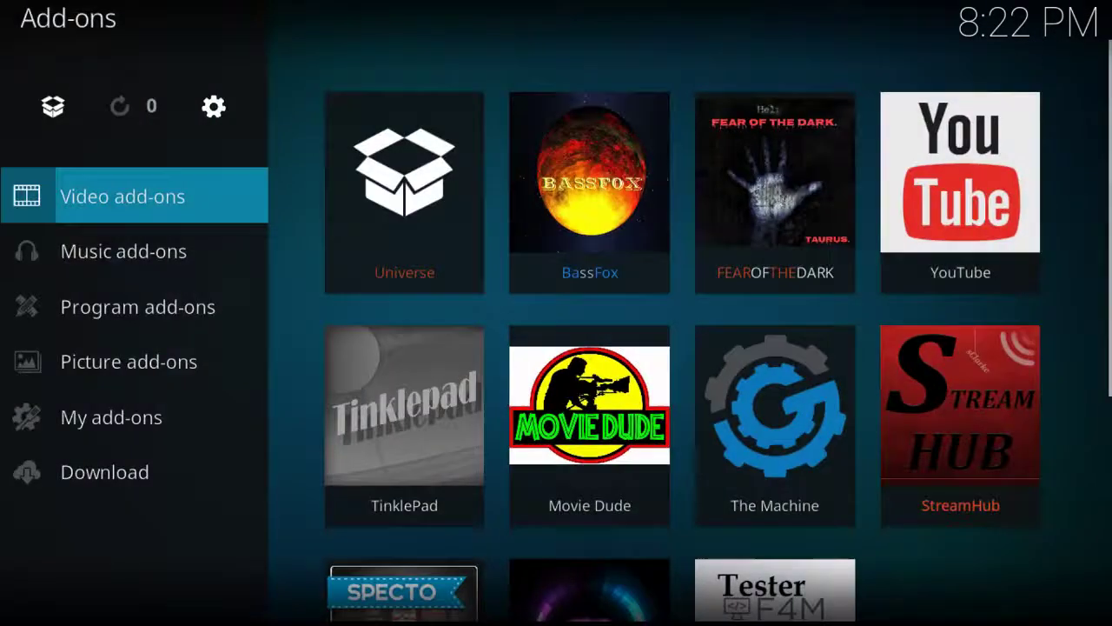
{"action": "key", "text": "BackSpace"}
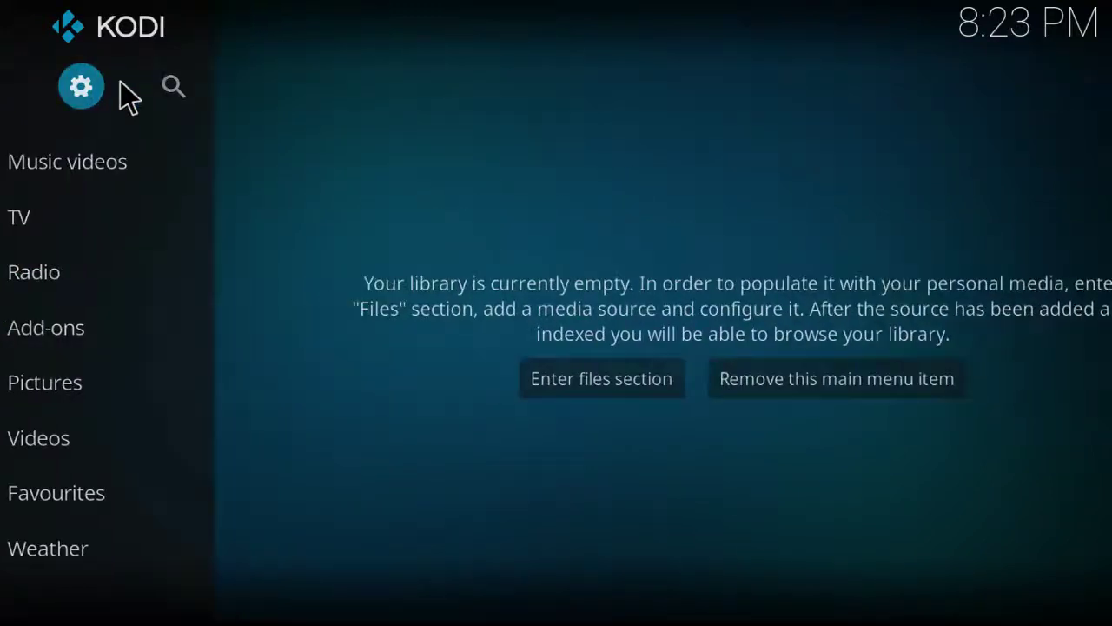
{"action": "left_click", "coordinate": [120, 85]}
{"action": "left_click", "coordinate": [660, 482]}
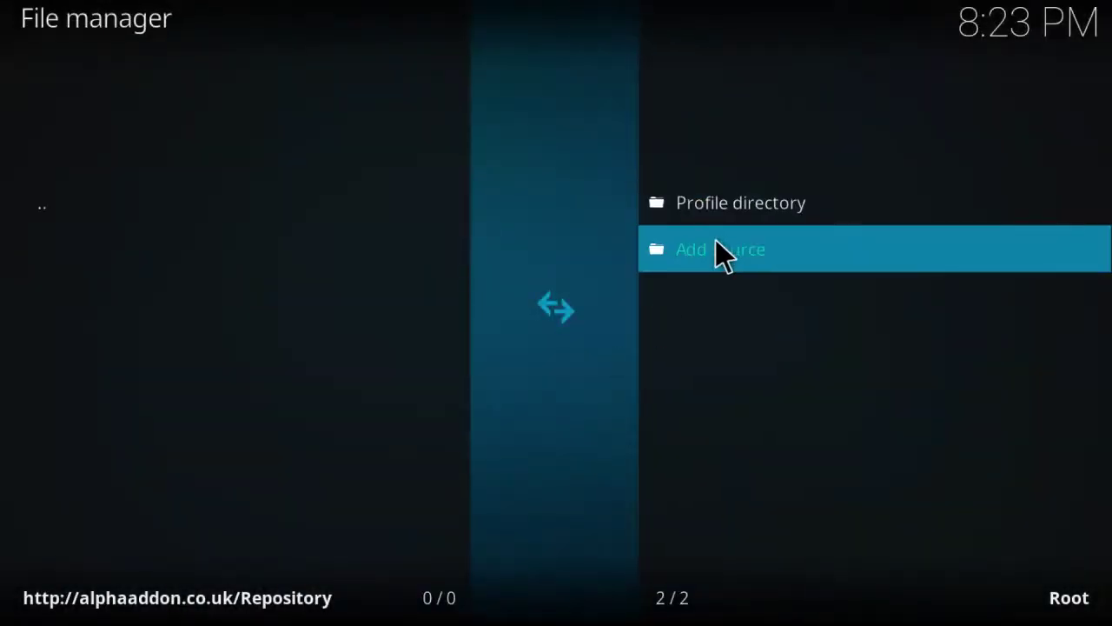
{"action": "left_click", "coordinate": [715, 240]}
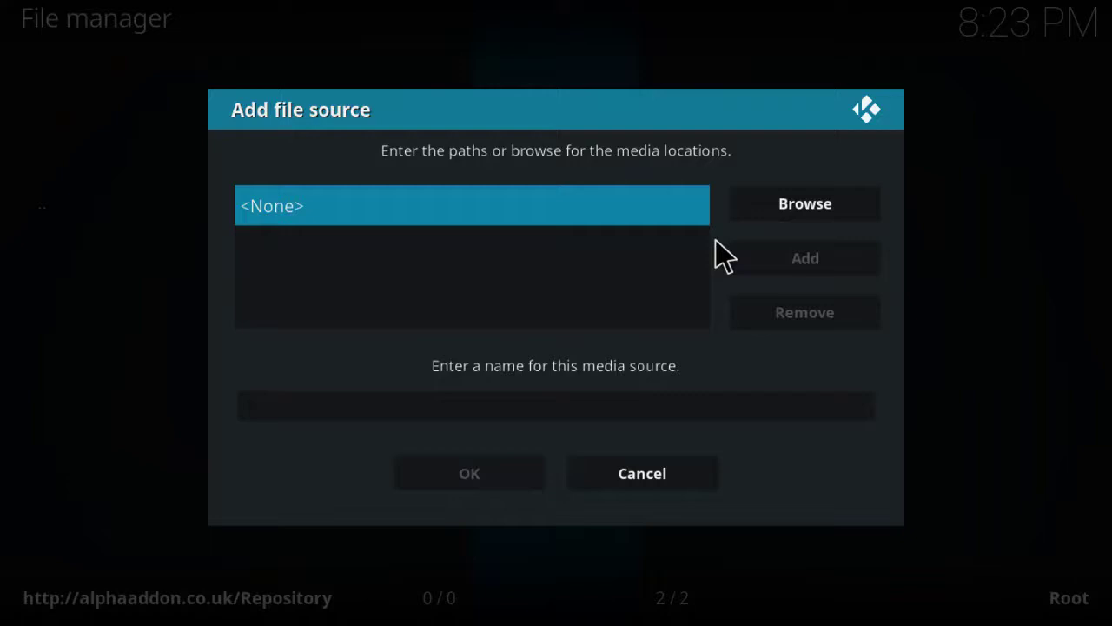
{"action": "left_click", "coordinate": [556, 191]}
{"action": "type", "text": "h"}
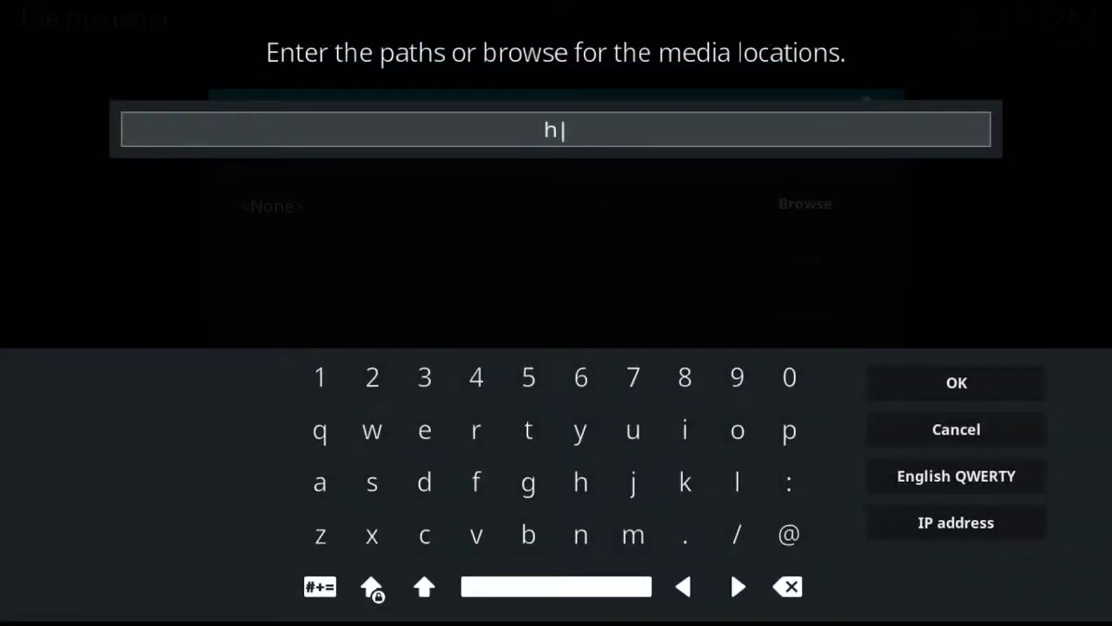
{"action": "type", "text": "ttp:"}
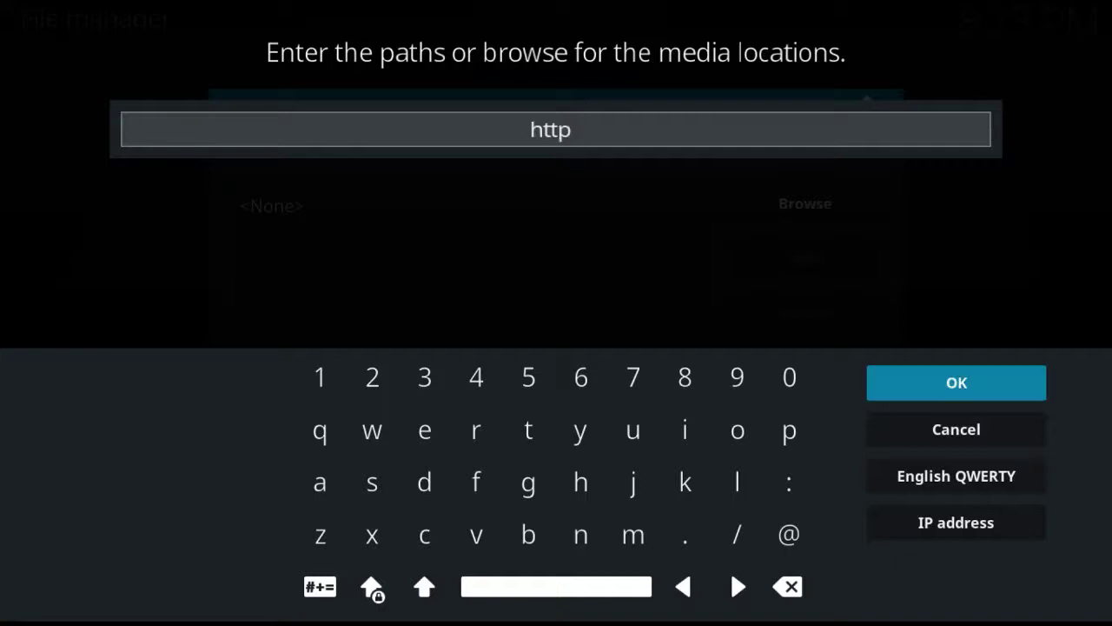
{"action": "type", "text": "//"}
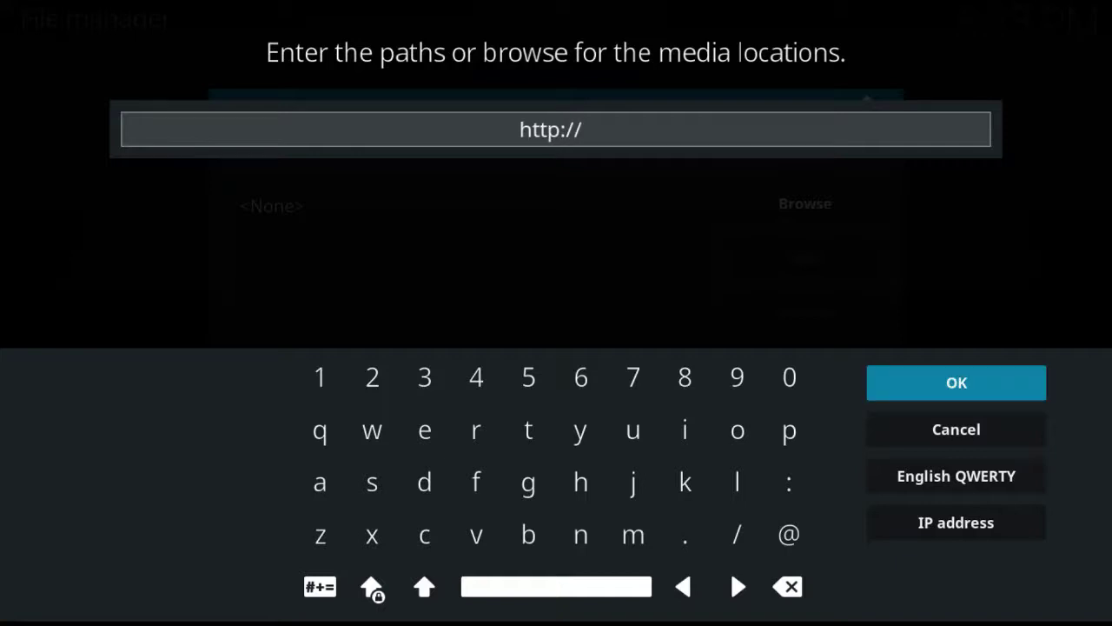
{"action": "type", "text": "galax"}
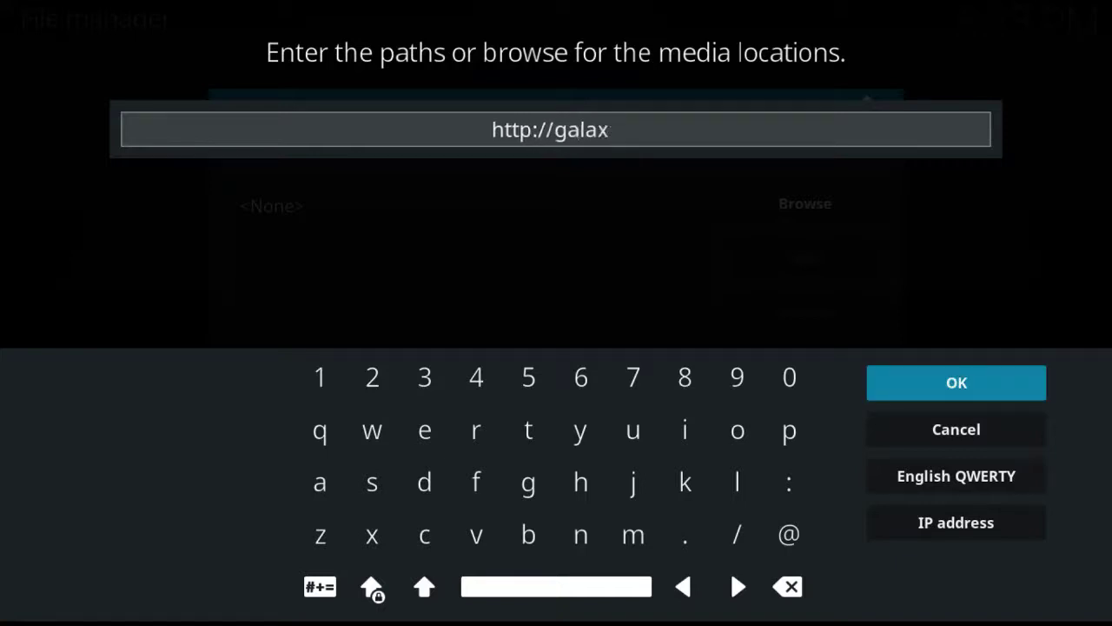
{"action": "type", "text": "yrepo"}
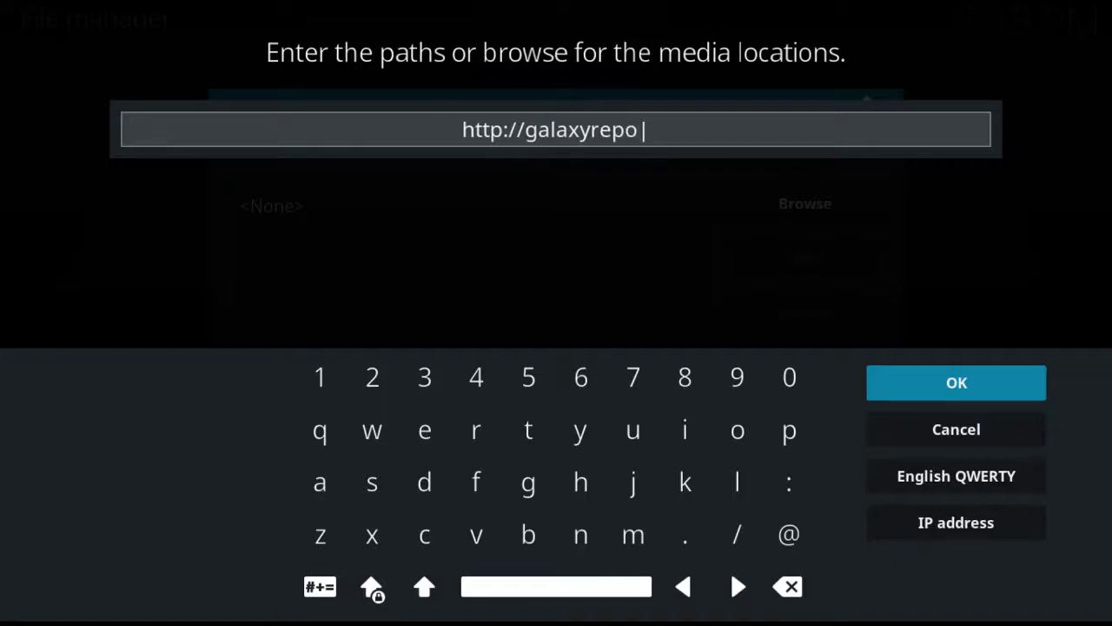
{"action": "type", "text": ".esy"}
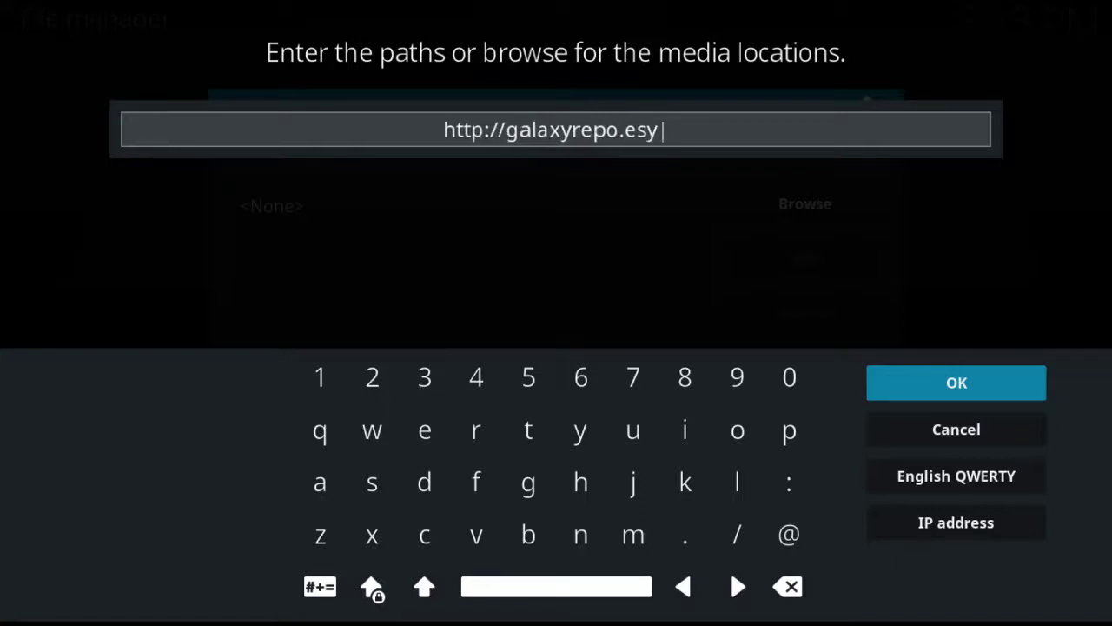
{"action": "type", "text": ".es"}
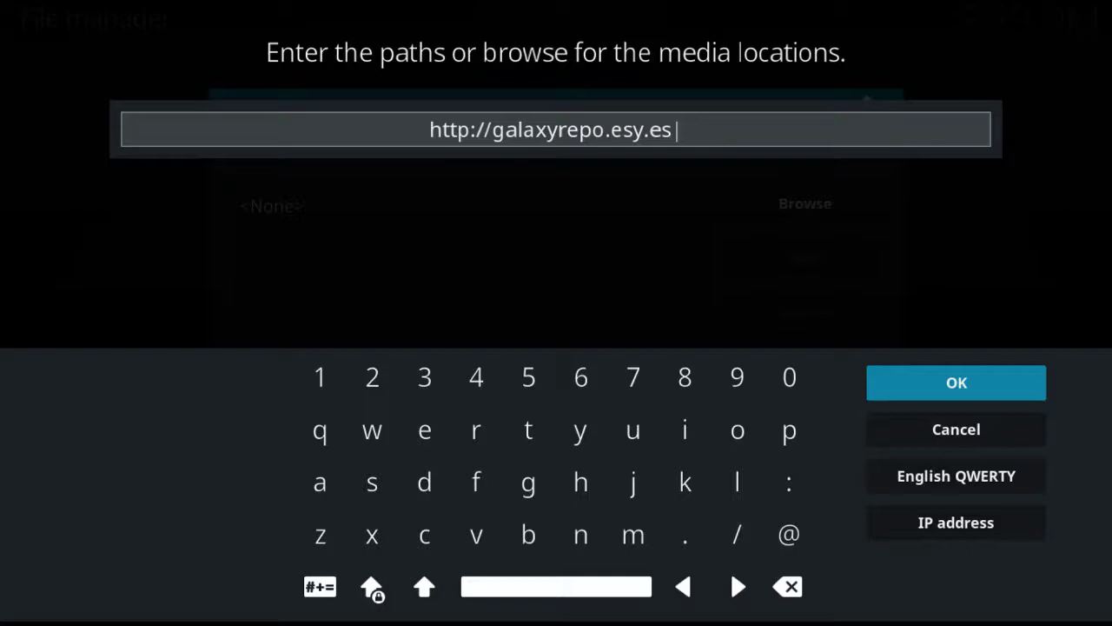
{"action": "left_click", "coordinate": [873, 383]}
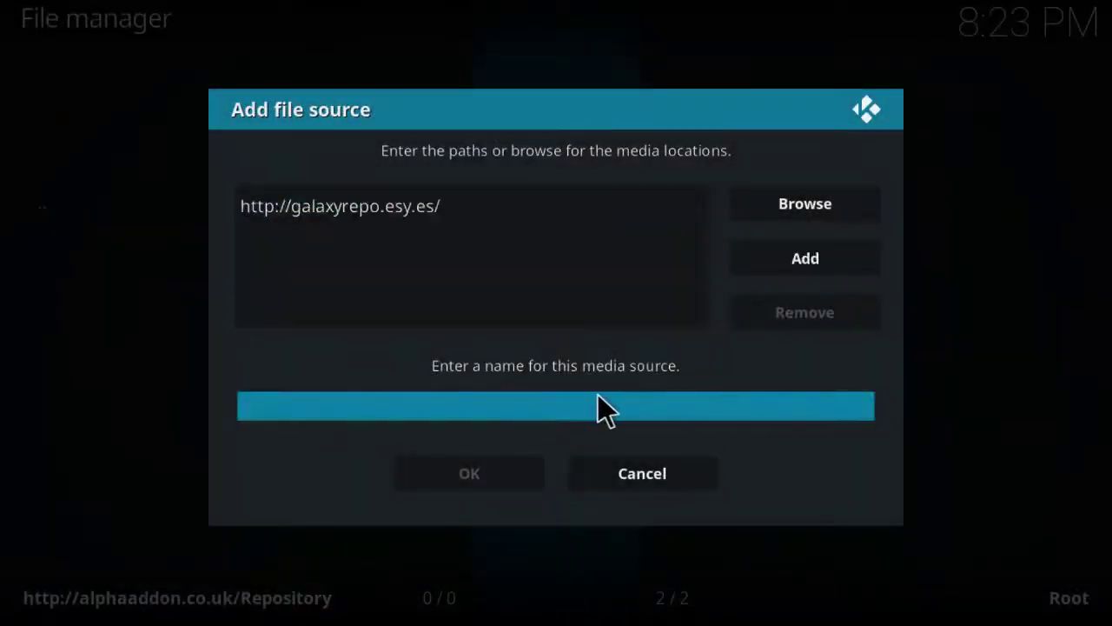
Step: Name the galaxyrepo.esy.es source 'universe' and save it
{"action": "left_click", "coordinate": [593, 405]}
{"action": "type", "text": "g"}
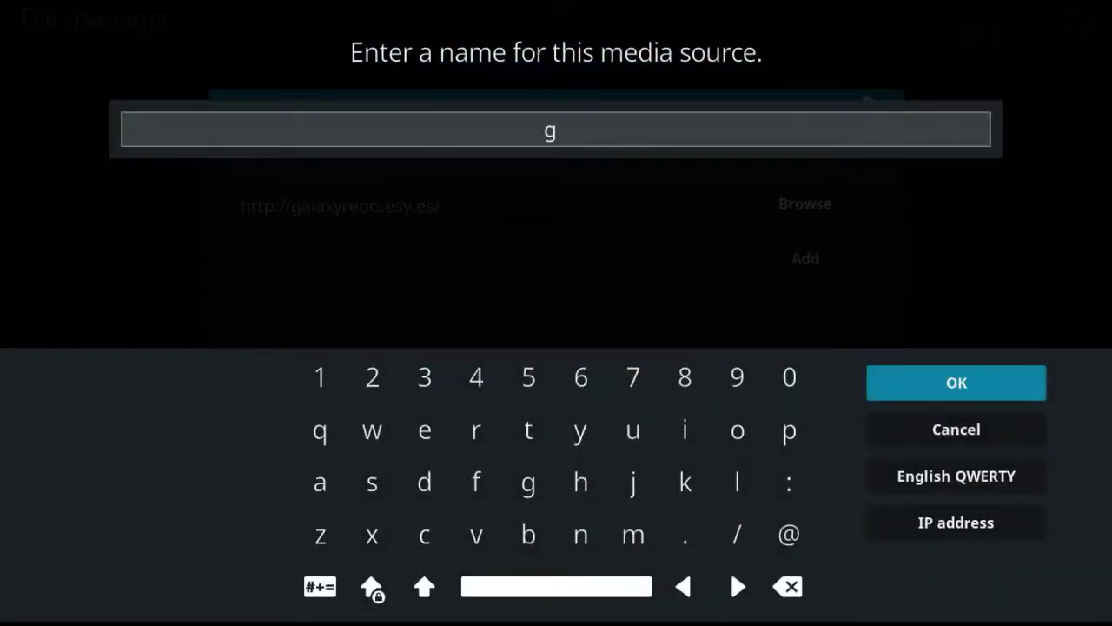
{"action": "type", "text": "alaxy"}
{"action": "key", "text": "BackSpace"}
{"action": "key", "text": "BackSpace"}
{"action": "key", "text": "BackSpace"}
{"action": "type", "text": "niverse"}
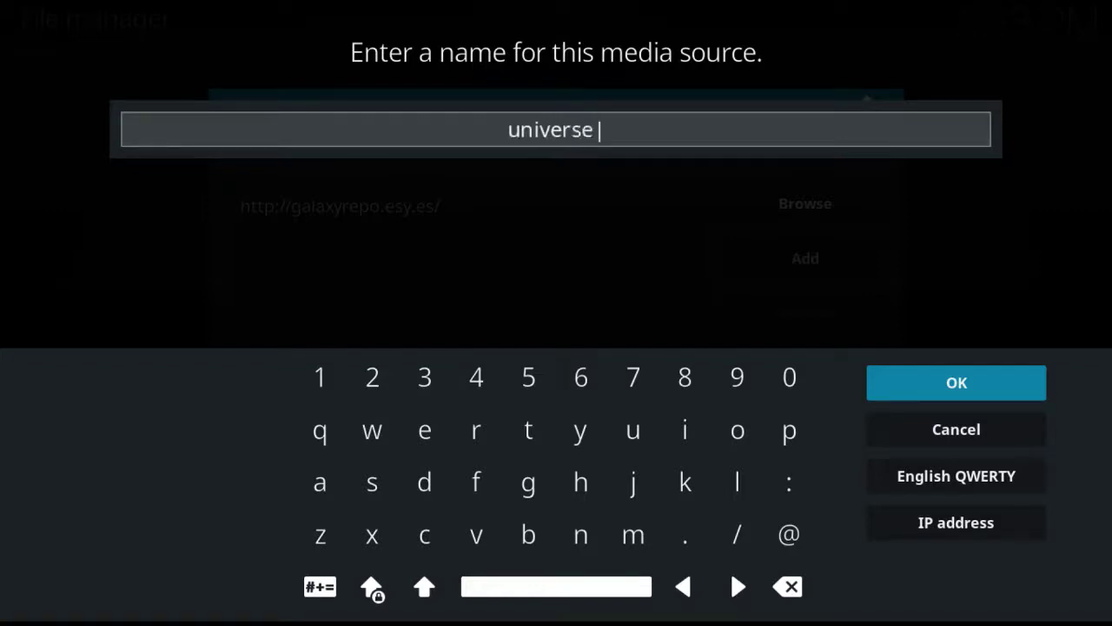
{"action": "left_click", "coordinate": [872, 369]}
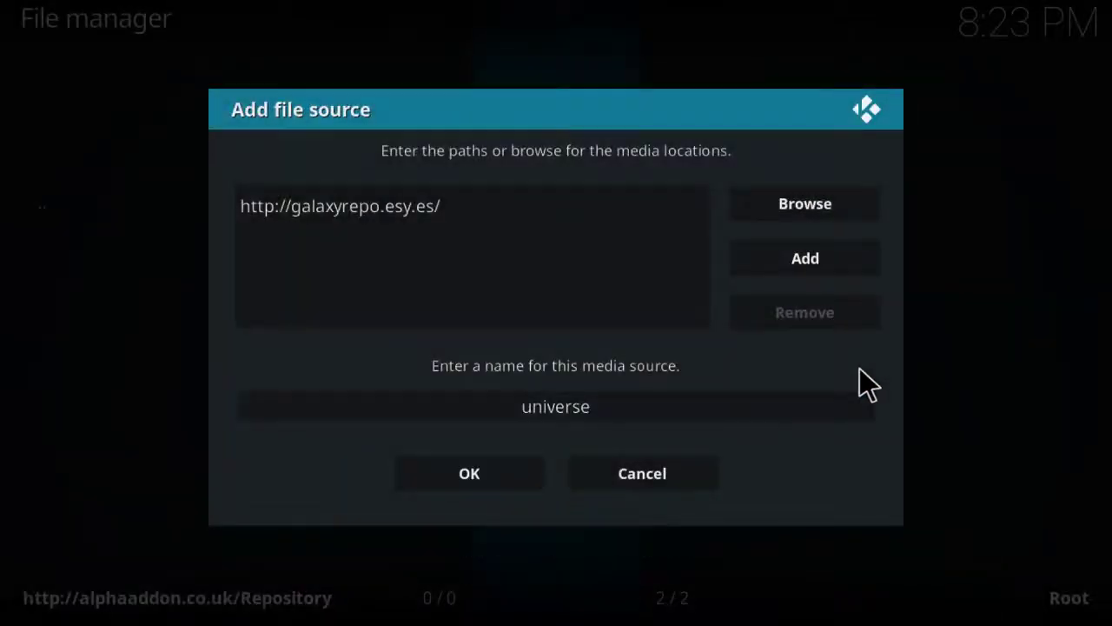
{"action": "left_click", "coordinate": [483, 477]}
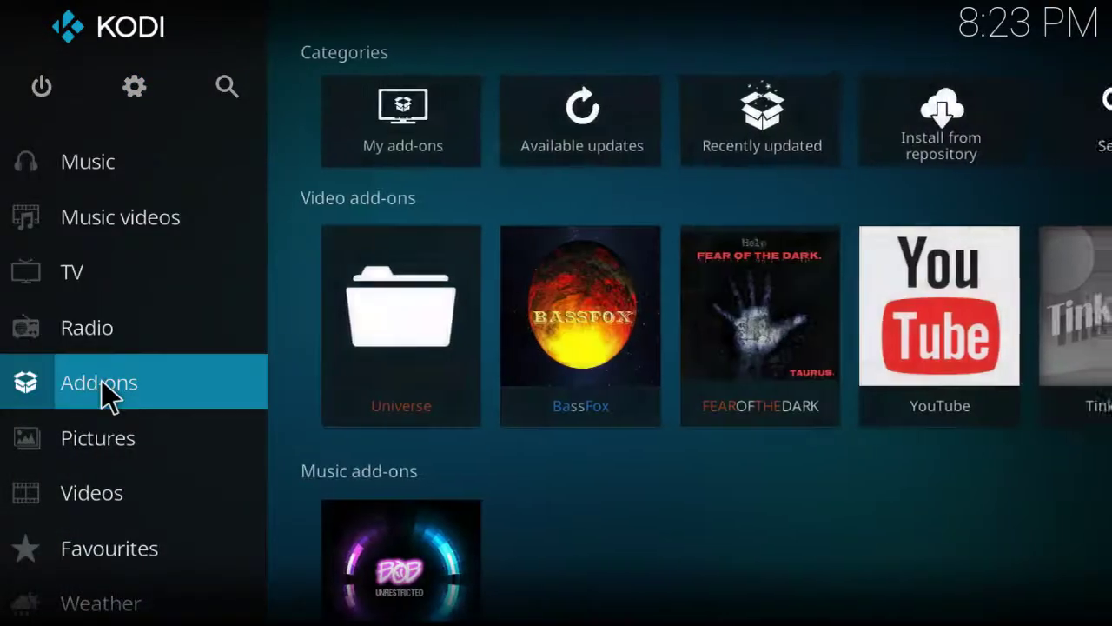
Step: Install plugin.video.Universe.zip from the universe source via Install from zip file
{"action": "left_click", "coordinate": [102, 381]}
{"action": "left_click", "coordinate": [58, 95]}
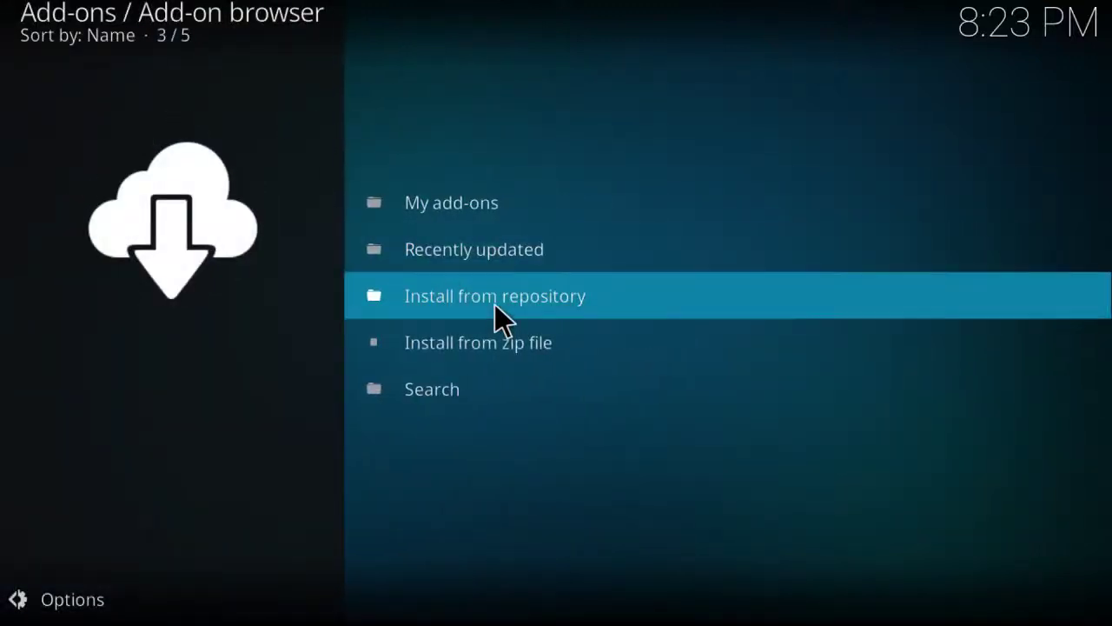
{"action": "left_click", "coordinate": [478, 355]}
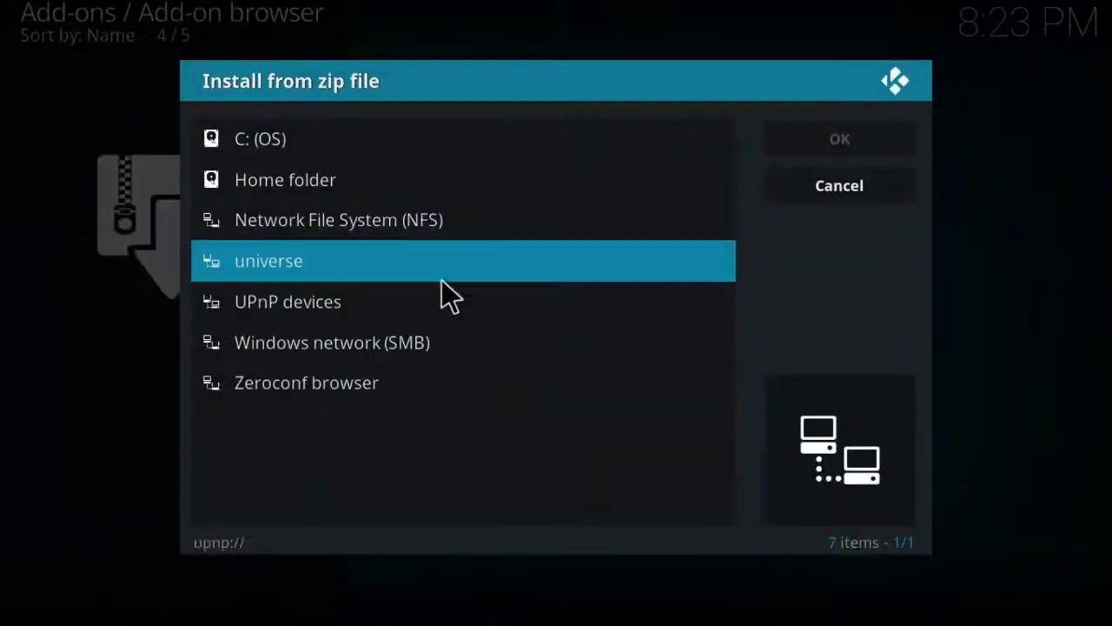
{"action": "left_click", "coordinate": [293, 268]}
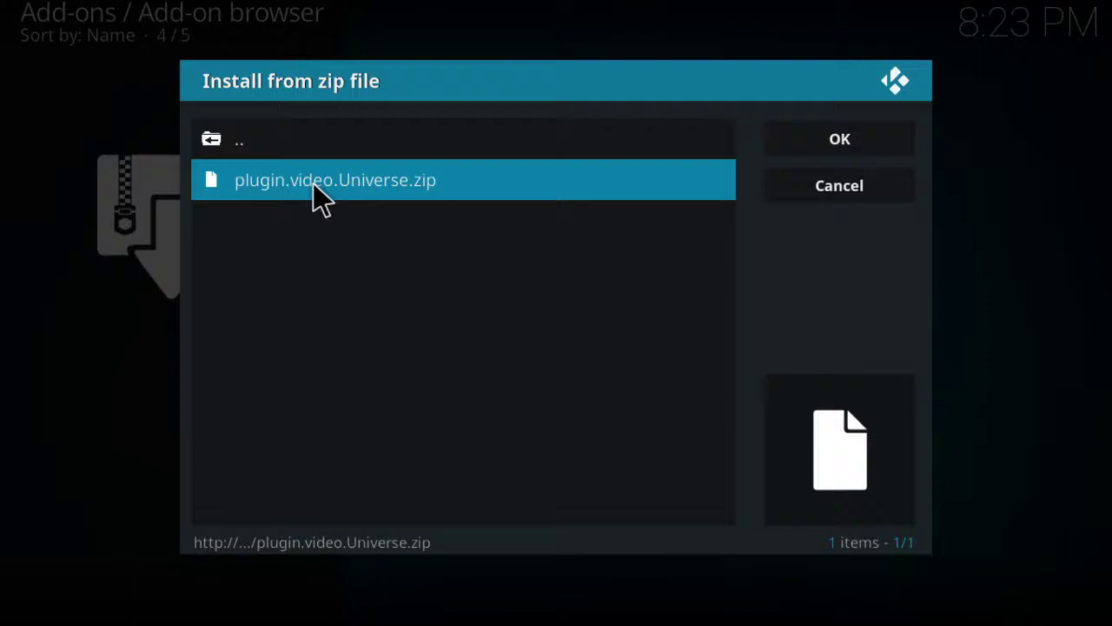
{"action": "left_click", "coordinate": [884, 192]}
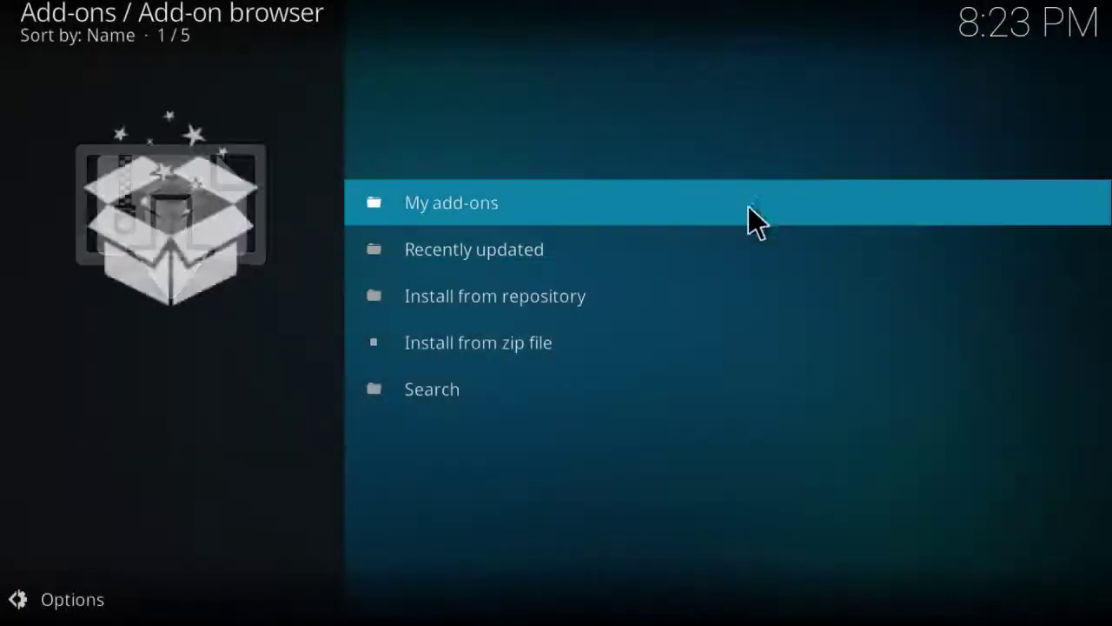